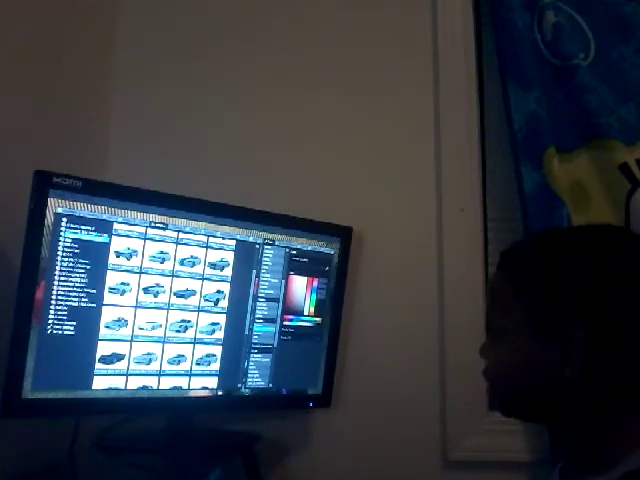
pyautogui.press('q')
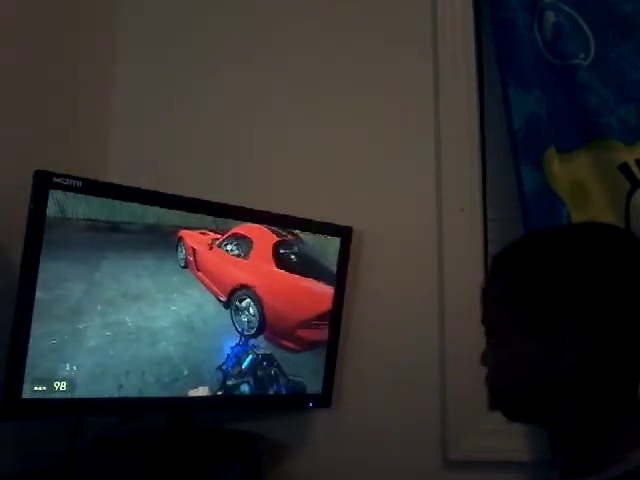